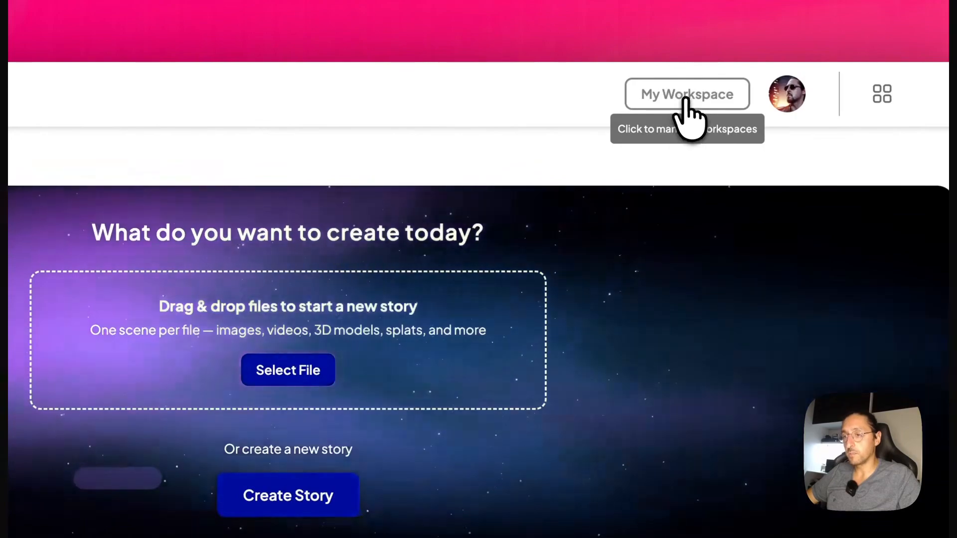
- Open workspace management and look at the form for creating a workspace, leaving it without creating one
{"action": "left_click", "coordinate": [686, 102]}
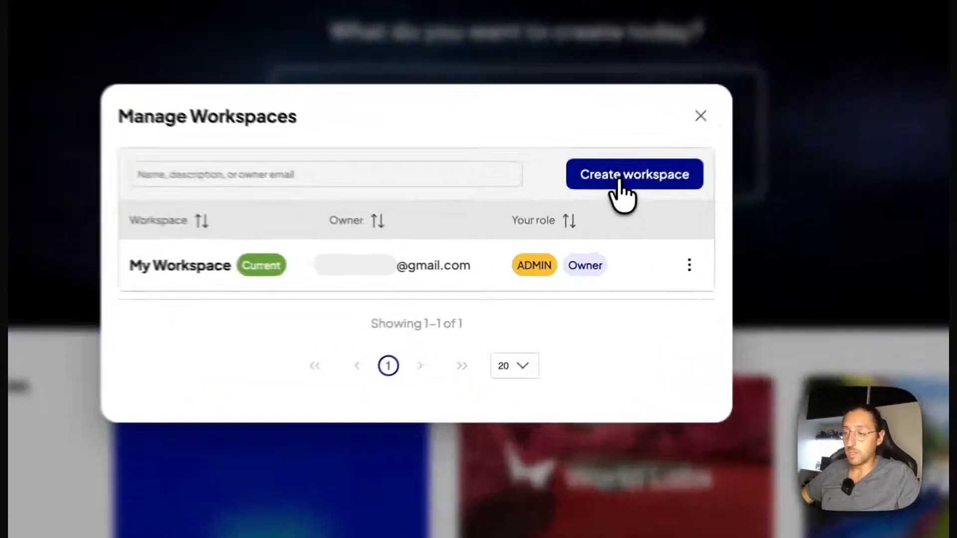
{"action": "left_click", "coordinate": [588, 229]}
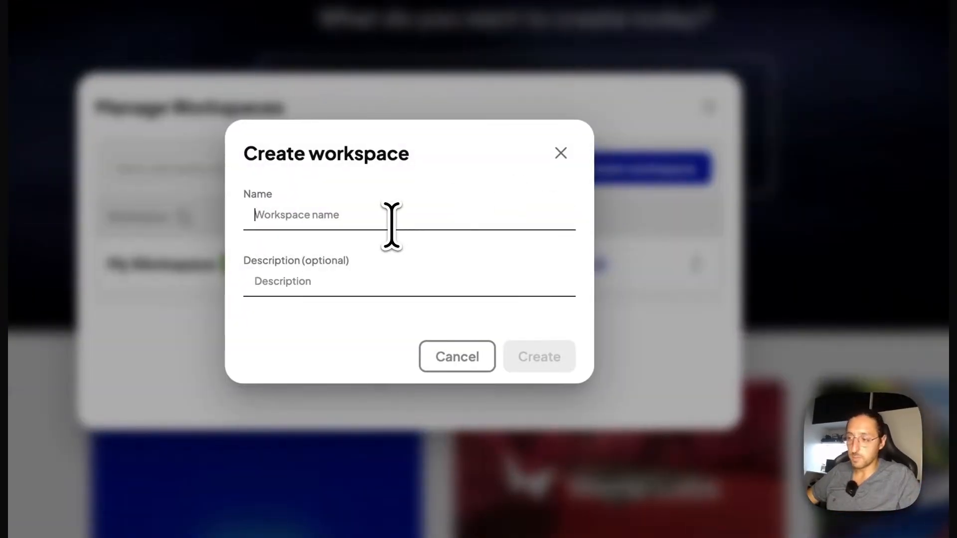
{"action": "left_click", "coordinate": [441, 363]}
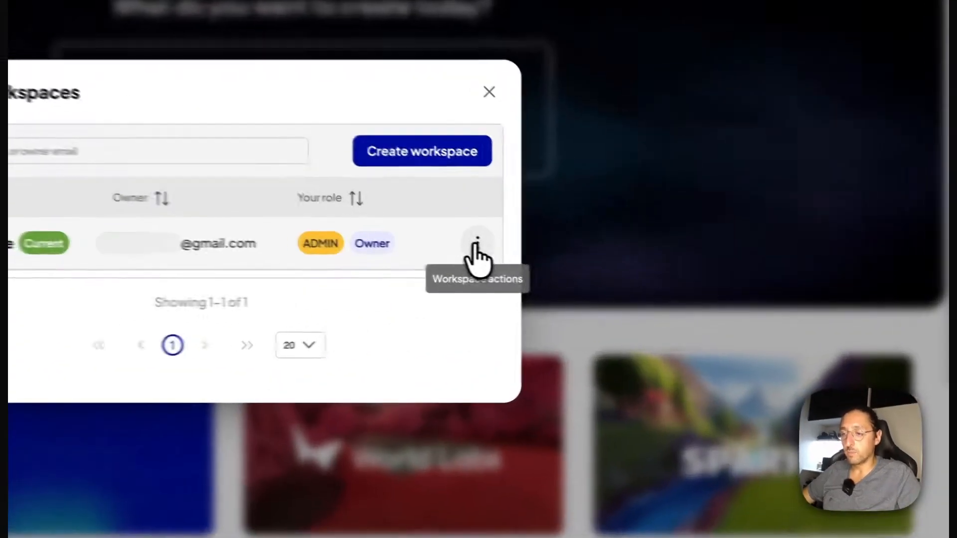
- View the users of My Workspace and examine the permissions granted to the admin
{"action": "left_click", "coordinate": [477, 243]}
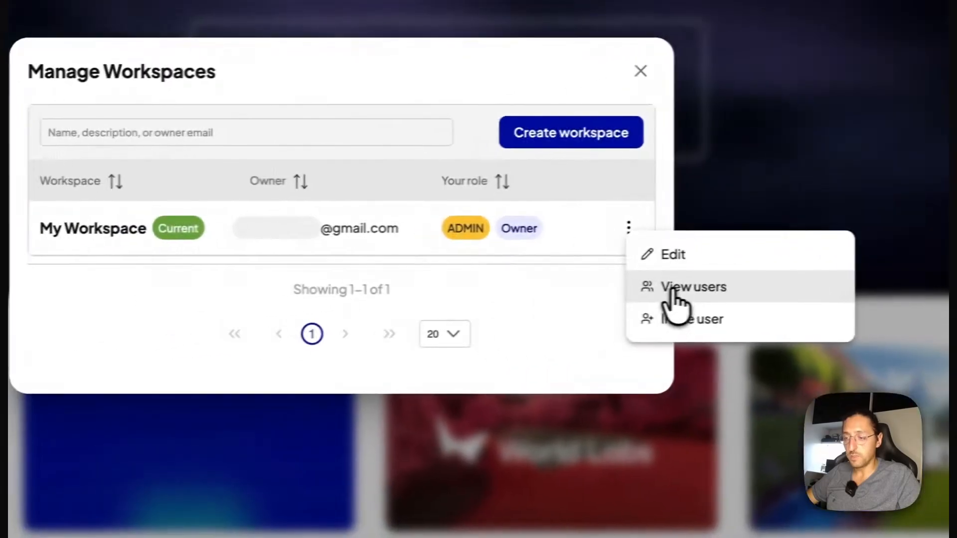
{"action": "left_click", "coordinate": [512, 301]}
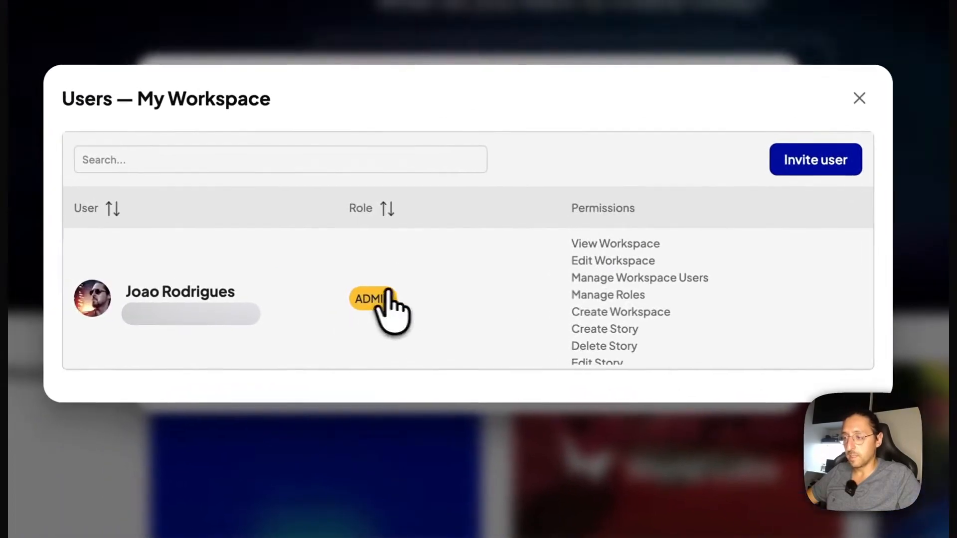
{"action": "scroll", "coordinate": [595, 259], "scroll_direction": "down", "scroll_amount": 5}
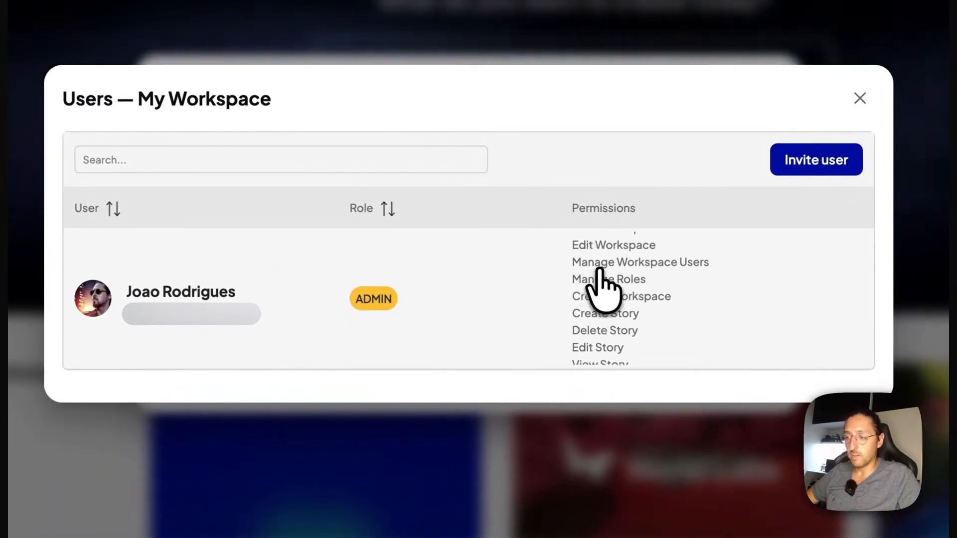
{"action": "scroll", "coordinate": [608, 304], "scroll_direction": "down", "scroll_amount": 5}
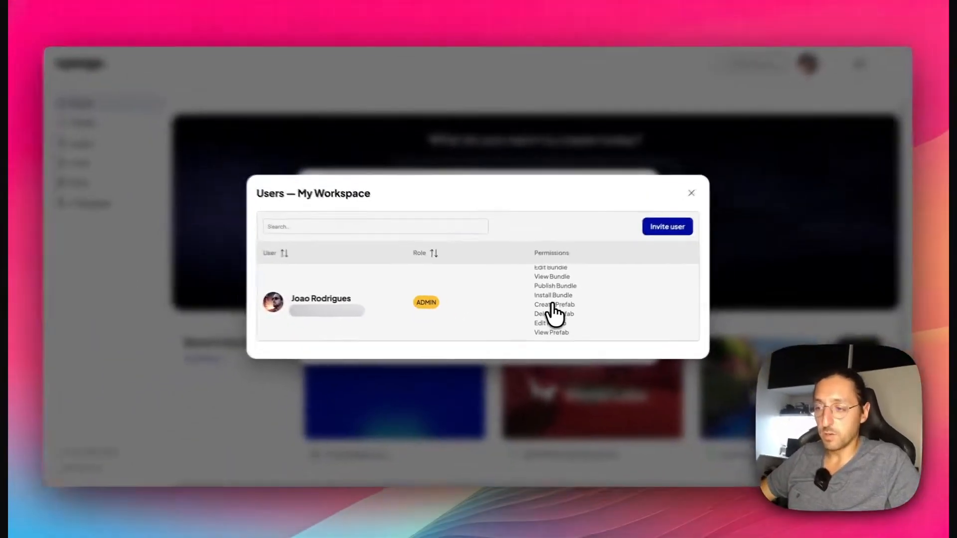
{"action": "scroll", "coordinate": [550, 313], "scroll_direction": "up", "scroll_amount": 10}
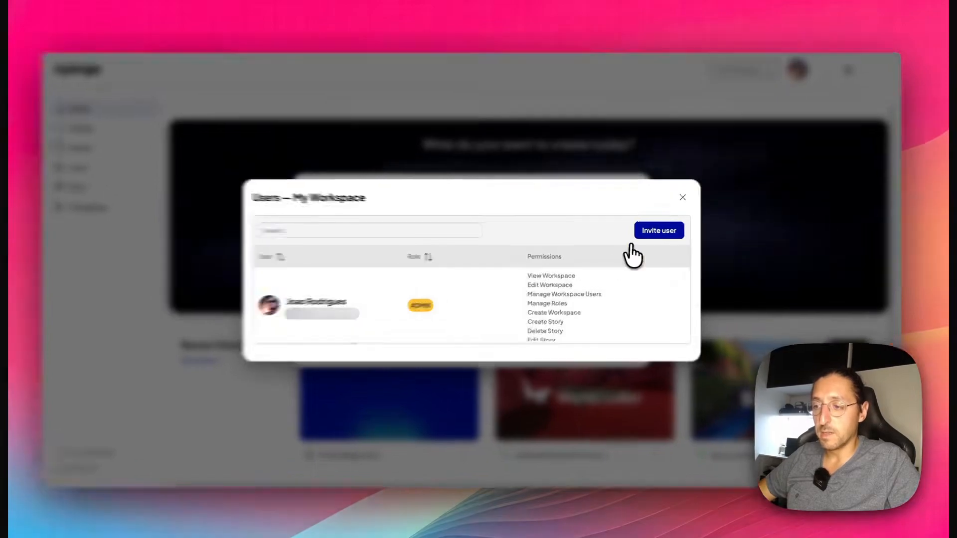
- Invite a user to My Workspace with the invitee's e-mail address and the EDITOR role
{"action": "left_click", "coordinate": [657, 231]}
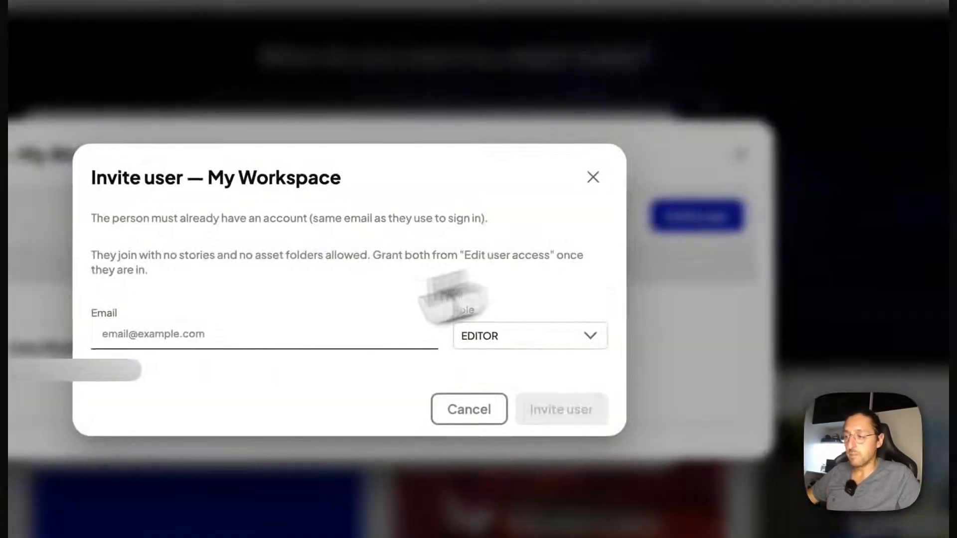
{"action": "left_click", "coordinate": [215, 341]}
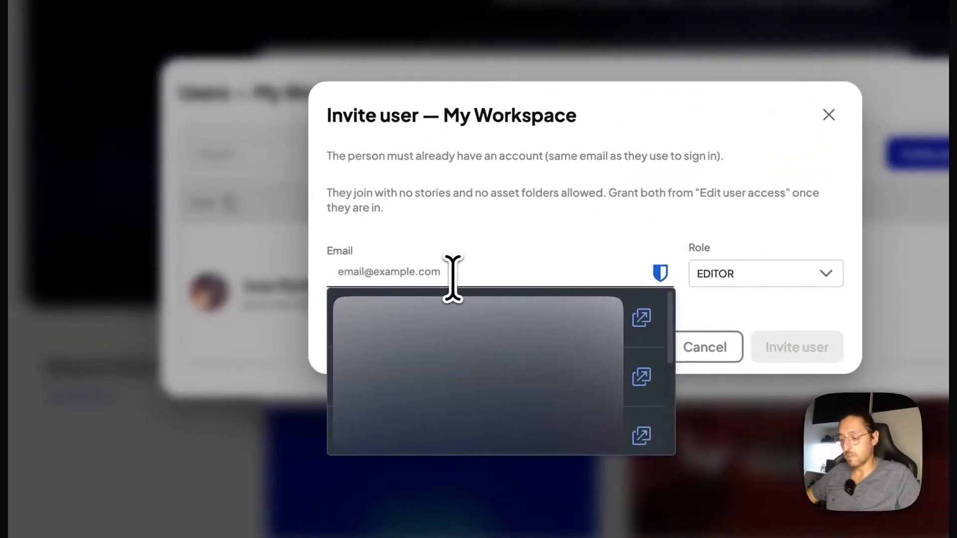
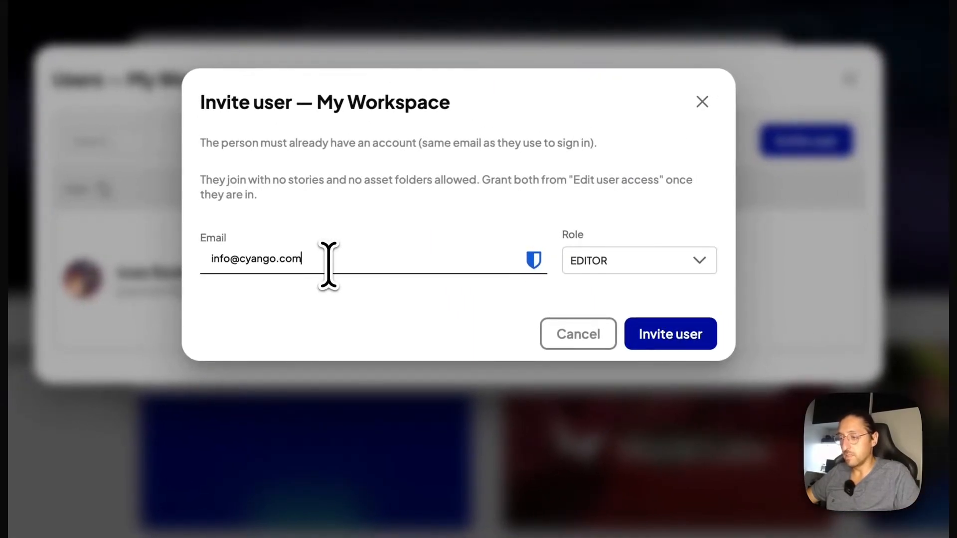
{"action": "left_click", "coordinate": [594, 263]}
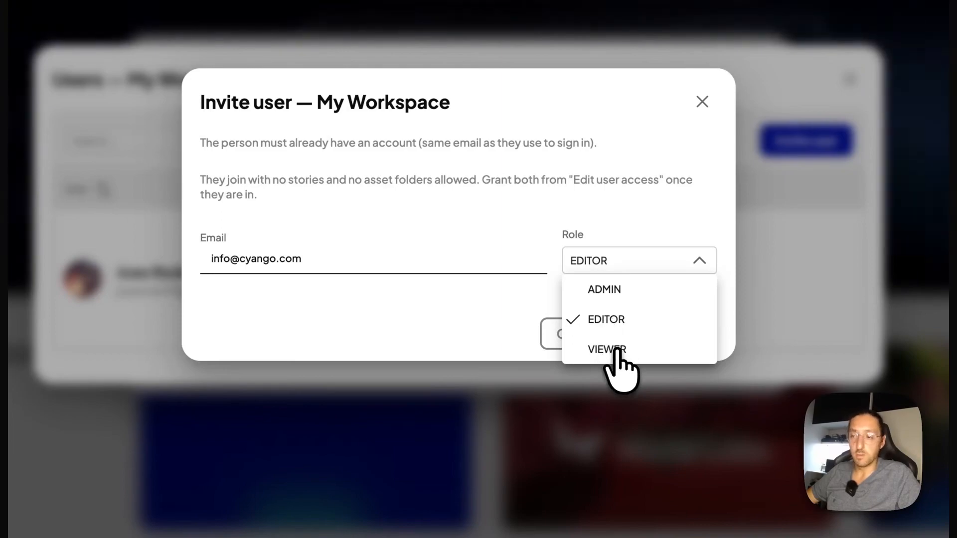
{"action": "left_click", "coordinate": [617, 320]}
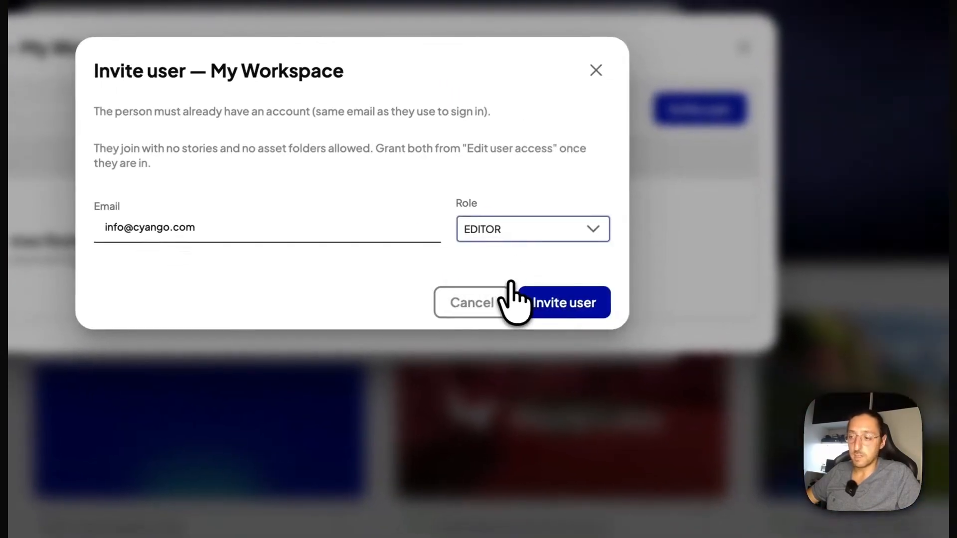
{"action": "left_click", "coordinate": [548, 305]}
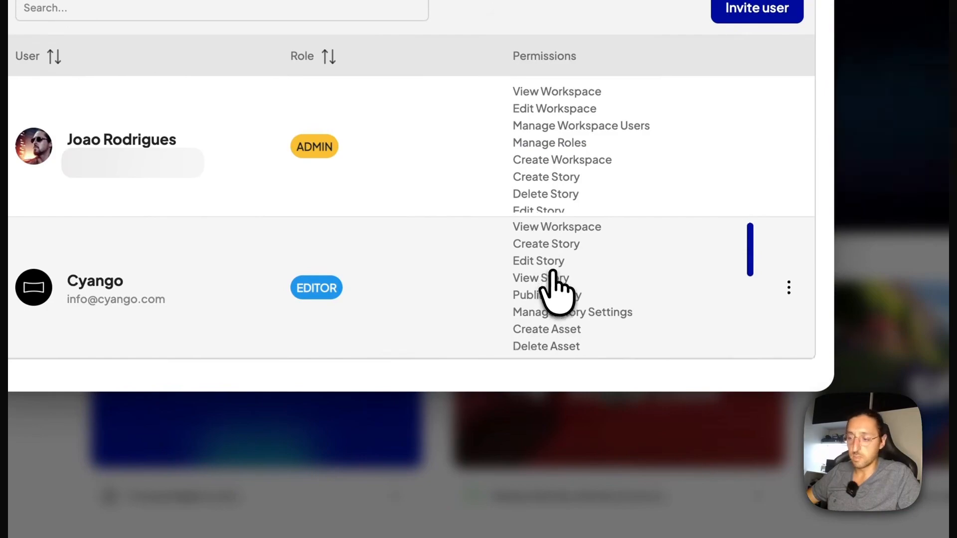
- Review the permissions of the Cyango editor and open that user's access settings
{"action": "scroll", "coordinate": [557, 284], "scroll_direction": "down", "scroll_amount": 5}
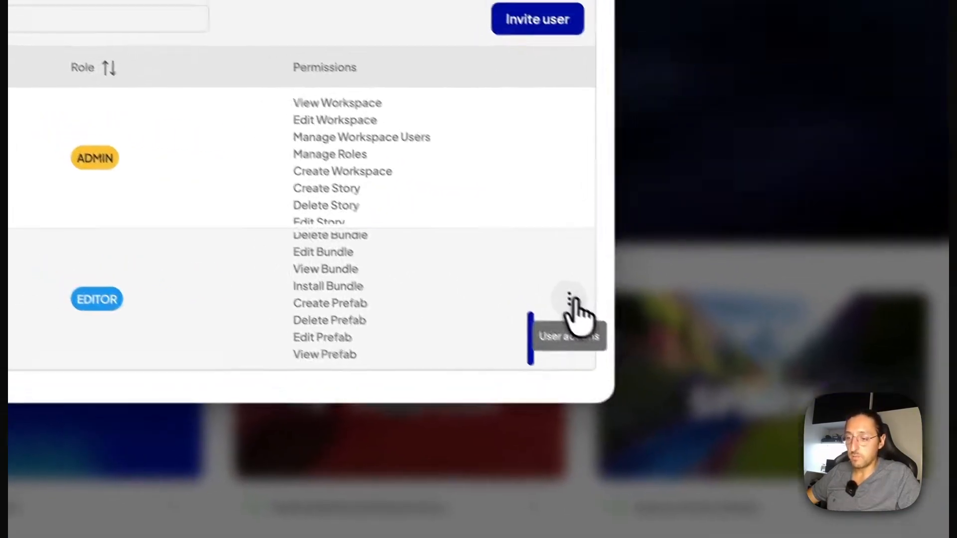
{"action": "left_click", "coordinate": [789, 288]}
{"action": "left_click", "coordinate": [642, 337]}
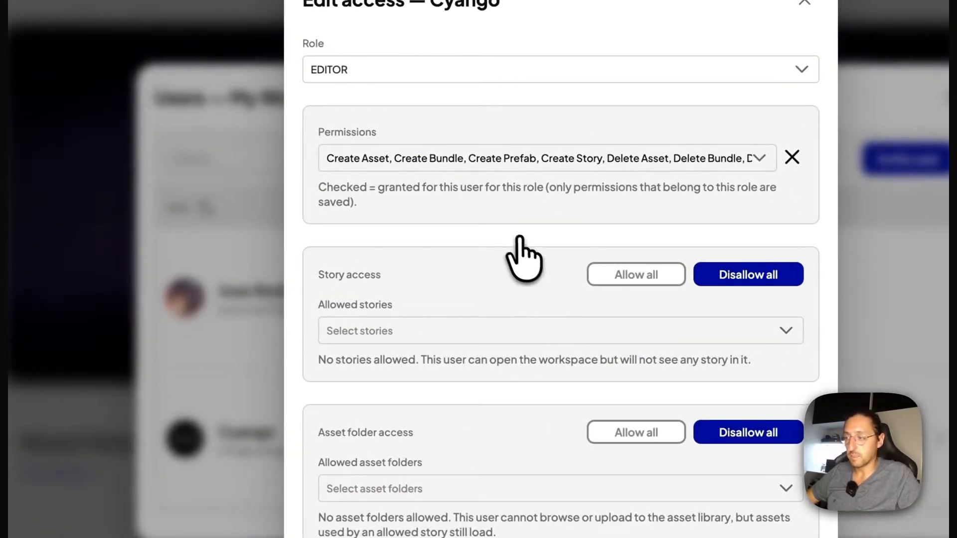
- Revoke the Delete Asset and Delete Prefab permissions for the Cyango editor
{"action": "left_click", "coordinate": [487, 158]}
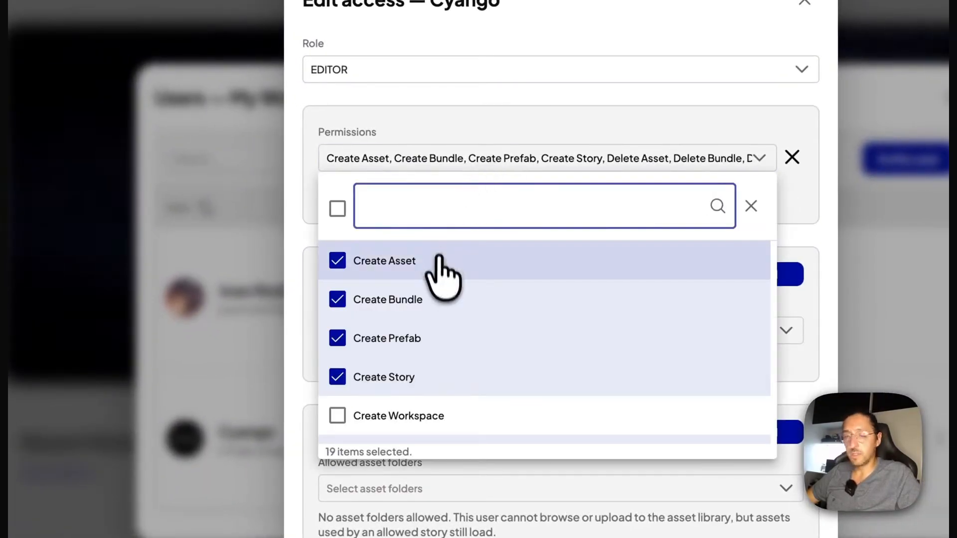
{"action": "scroll", "coordinate": [451, 267], "scroll_direction": "down", "scroll_amount": 3}
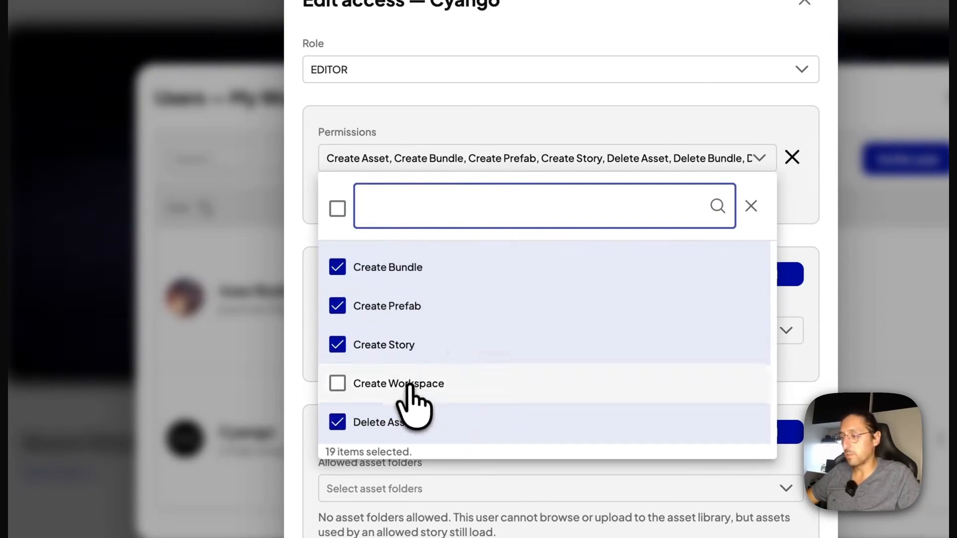
{"action": "scroll", "coordinate": [421, 383], "scroll_direction": "down", "scroll_amount": 3}
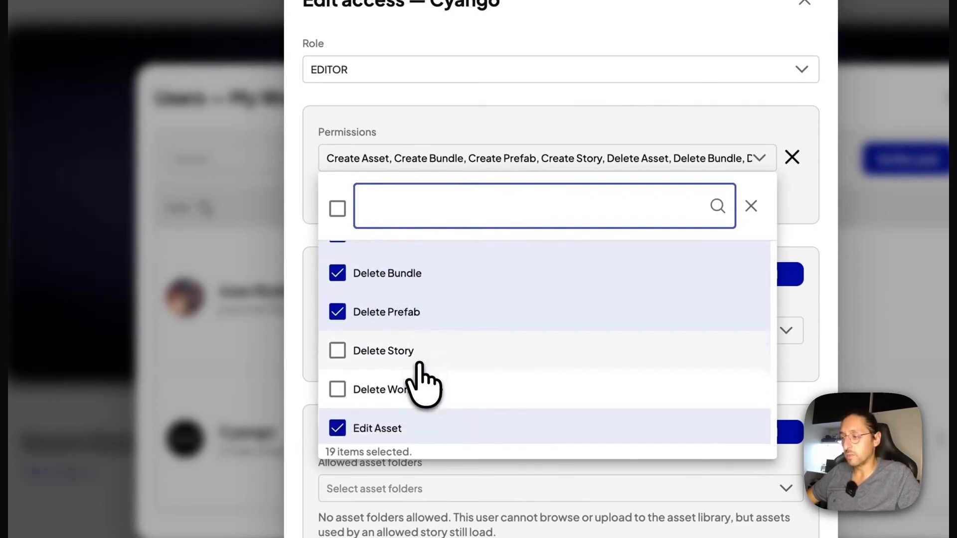
{"action": "scroll", "coordinate": [419, 369], "scroll_direction": "up", "scroll_amount": 2}
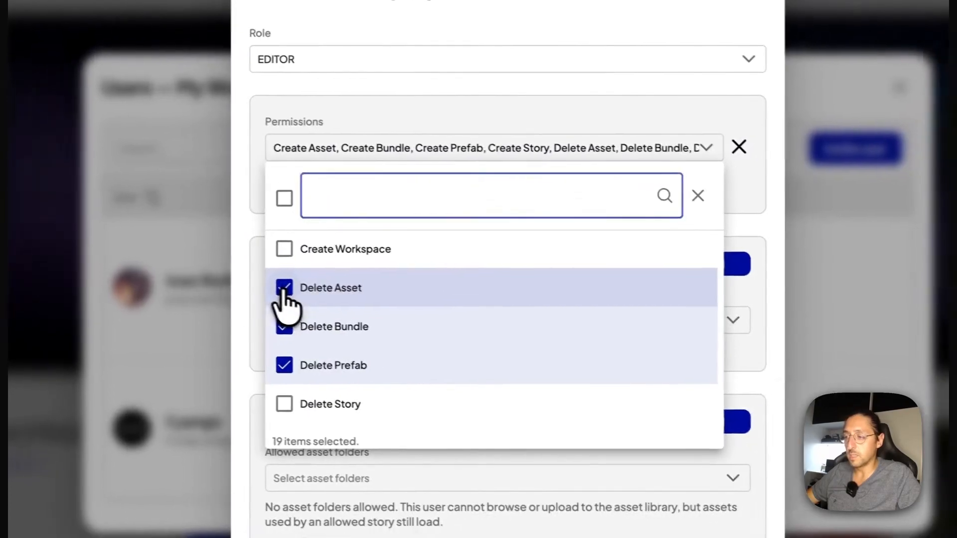
{"action": "left_click", "coordinate": [338, 298]}
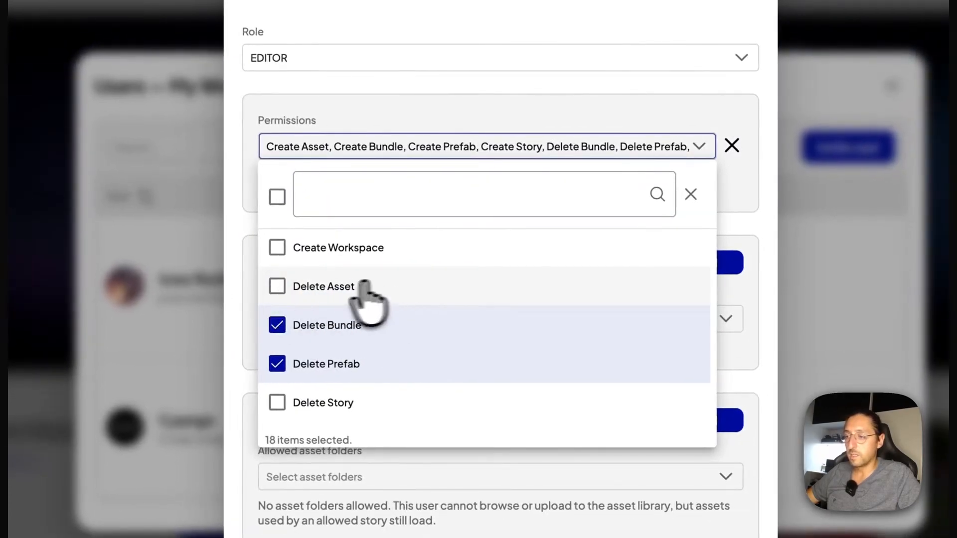
{"action": "scroll", "coordinate": [349, 302], "scroll_direction": "down", "scroll_amount": 1}
{"action": "scroll", "coordinate": [347, 303], "scroll_direction": "down", "scroll_amount": 1}
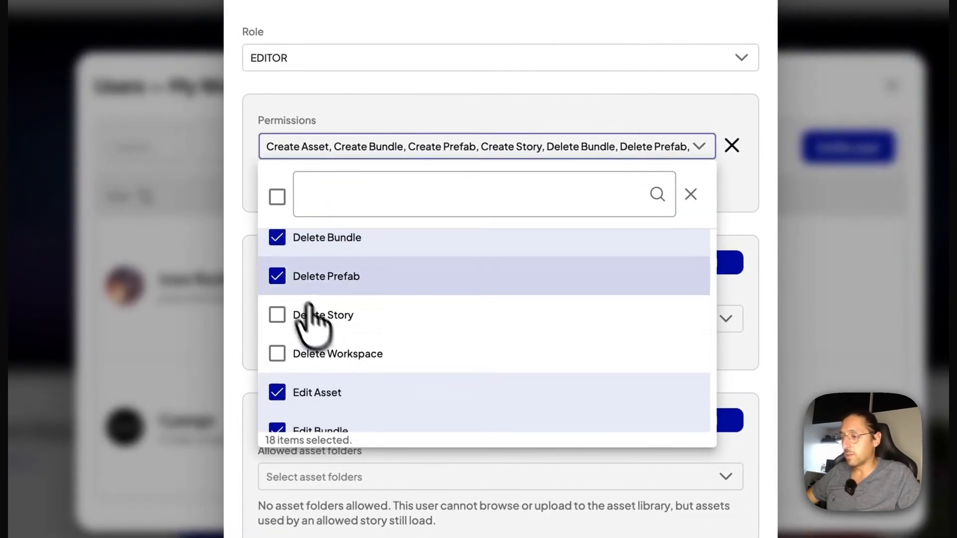
{"action": "left_click", "coordinate": [277, 276]}
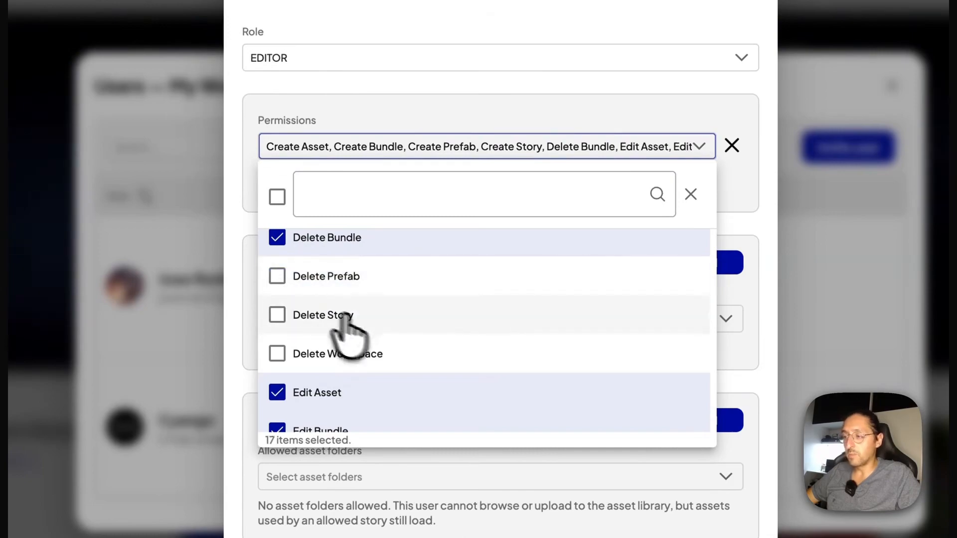
{"action": "scroll", "coordinate": [384, 342], "scroll_direction": "down", "scroll_amount": 1}
{"action": "scroll", "coordinate": [630, 246], "scroll_direction": "up", "scroll_amount": 1}
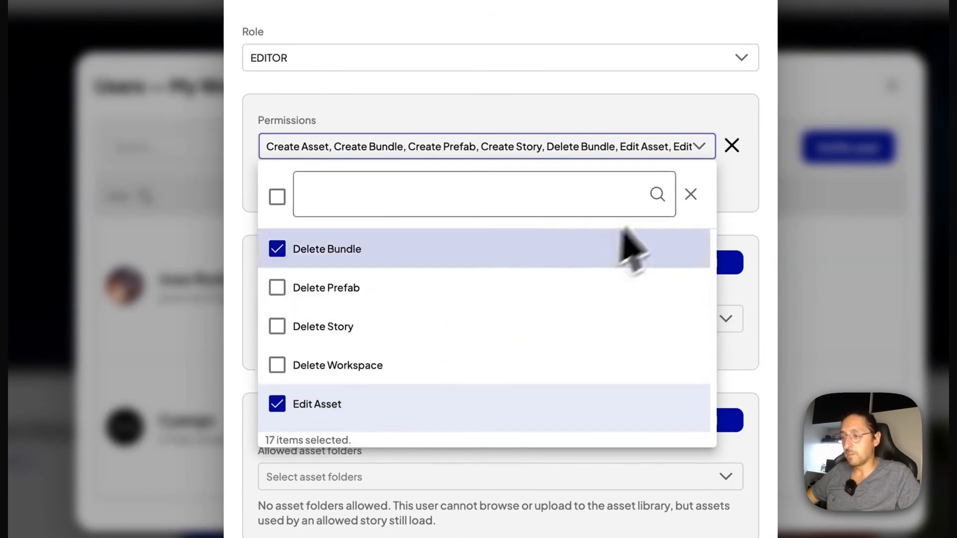
{"action": "left_click", "coordinate": [690, 194]}
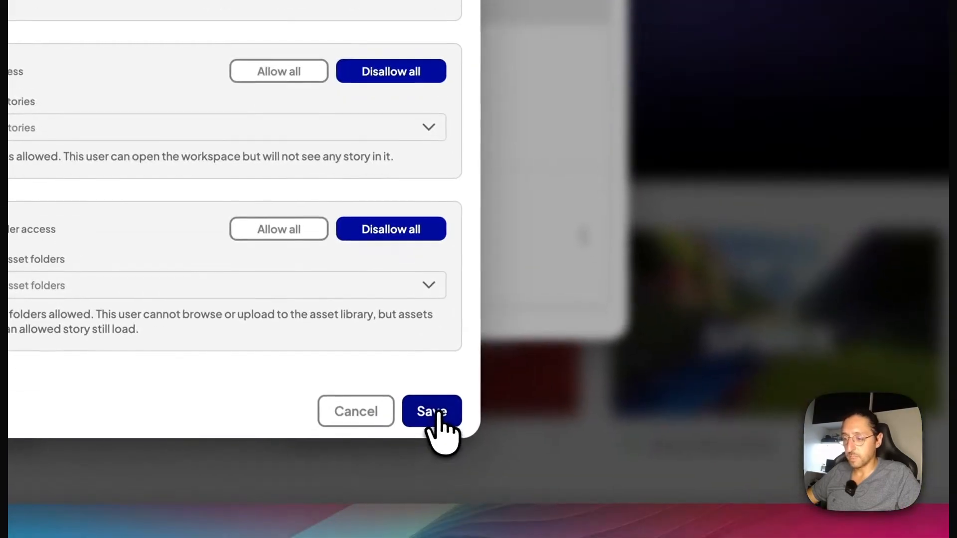
- Restrict the editor's story access to only the Marble Worlds with Ecommerce story
{"action": "left_click", "coordinate": [438, 414]}
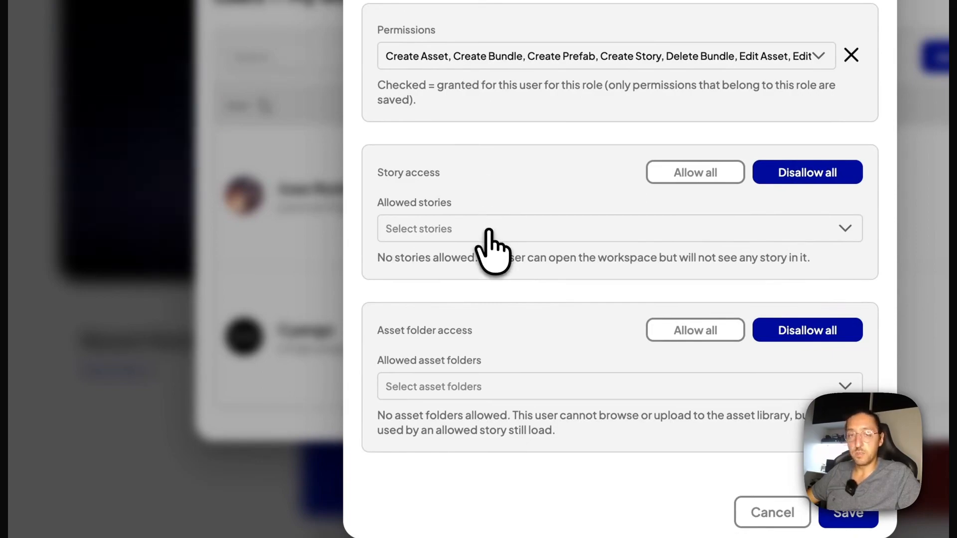
{"action": "left_click", "coordinate": [489, 231]}
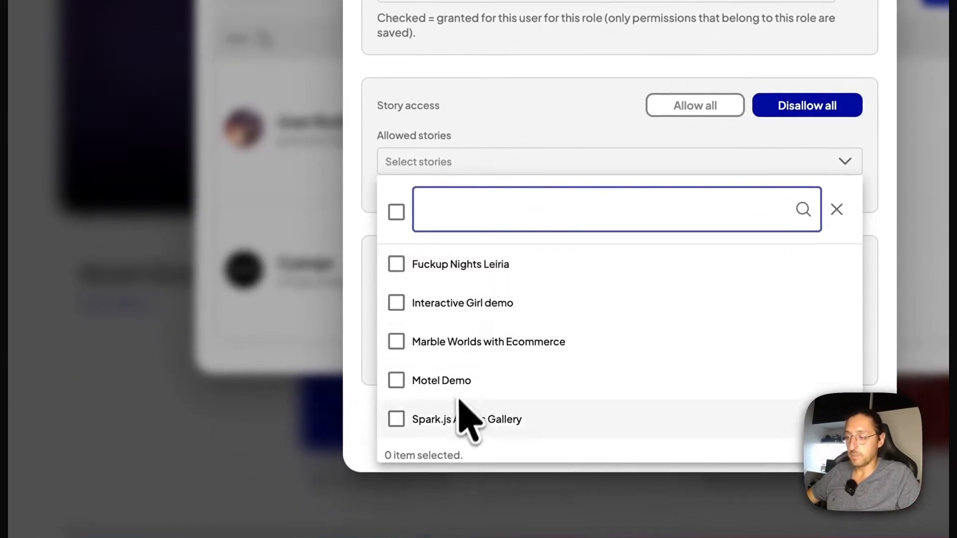
{"action": "scroll", "coordinate": [458, 405], "scroll_direction": "down", "scroll_amount": 1}
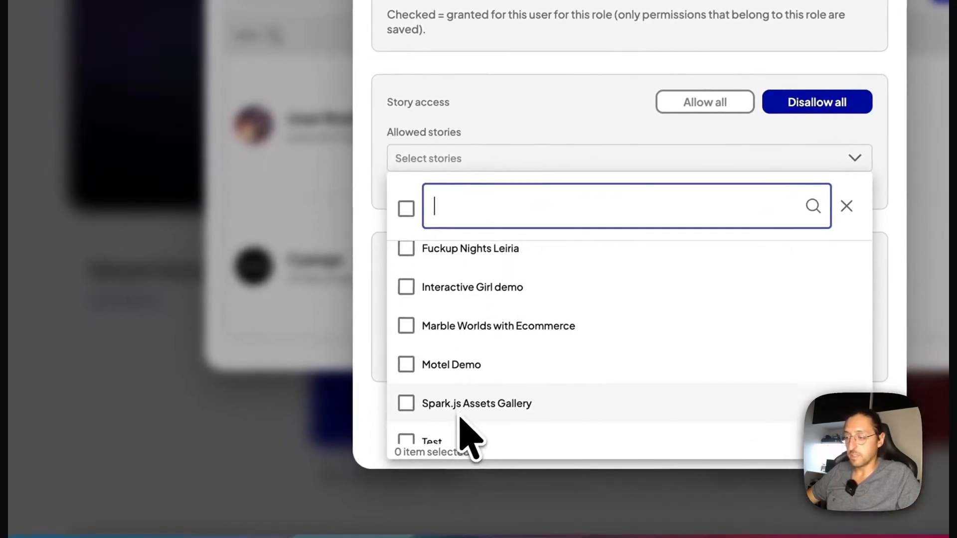
{"action": "scroll", "coordinate": [457, 403], "scroll_direction": "up", "scroll_amount": 1}
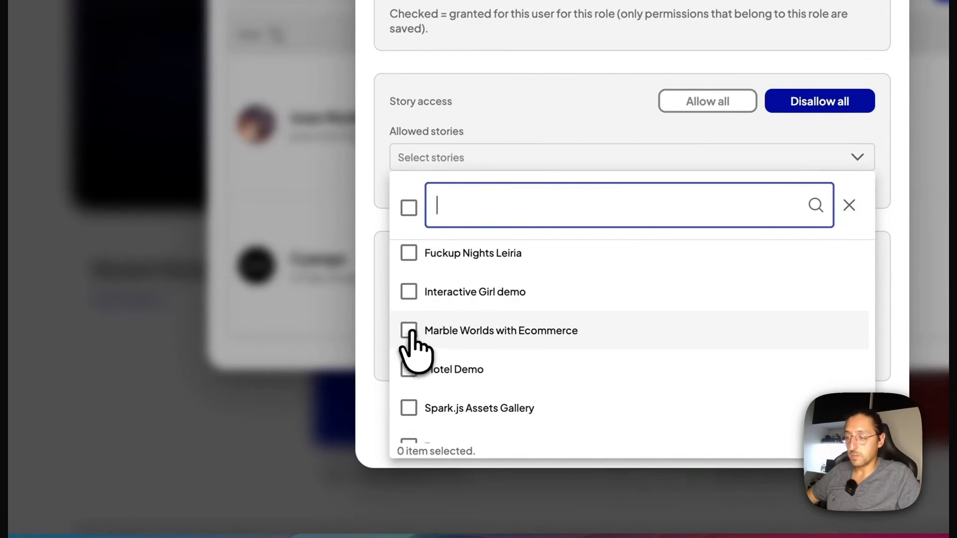
{"action": "left_click", "coordinate": [410, 331]}
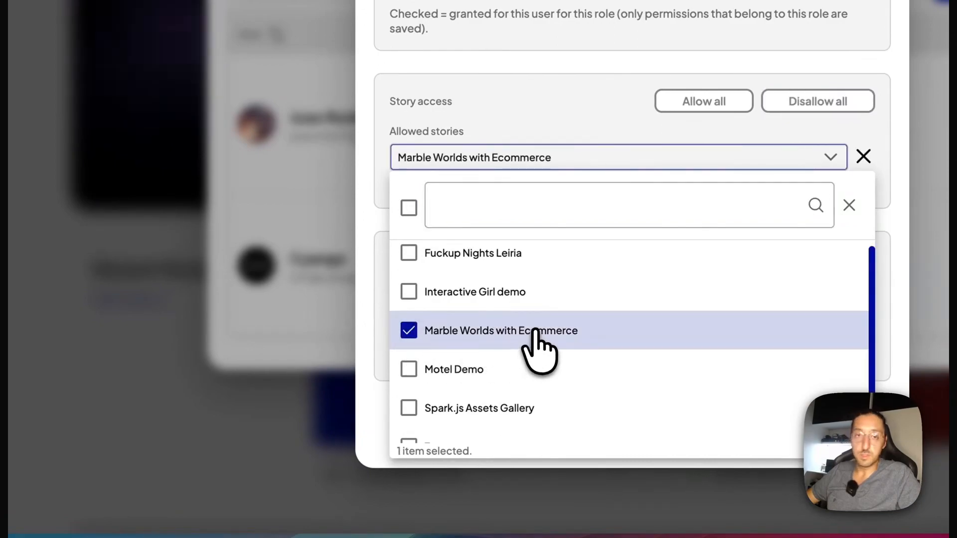
{"action": "left_click", "coordinate": [580, 117]}
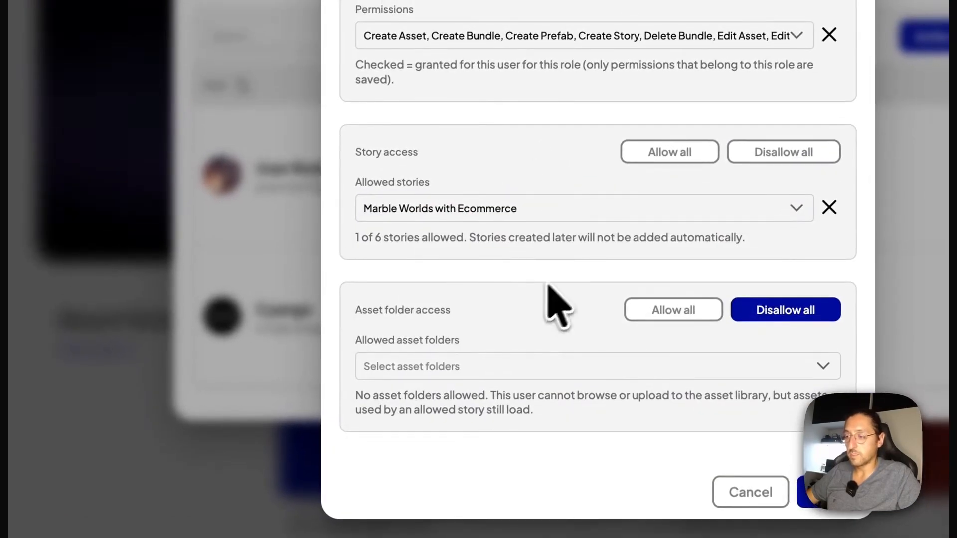
- Look through the asset folders that can be allowed for the editor without selecting any
{"action": "left_click", "coordinate": [527, 366]}
{"action": "scroll", "coordinate": [459, 319], "scroll_direction": "down", "scroll_amount": 2}
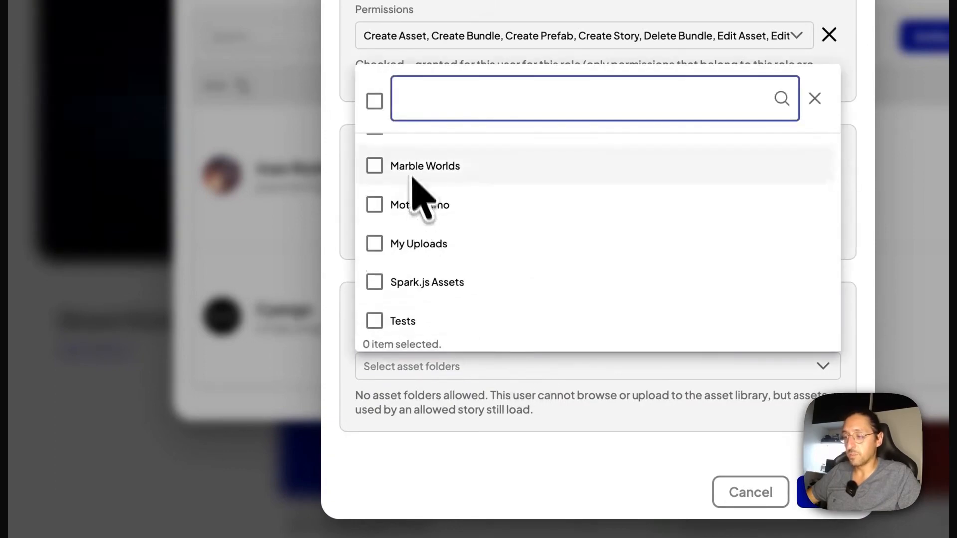
{"action": "left_click", "coordinate": [446, 398]}
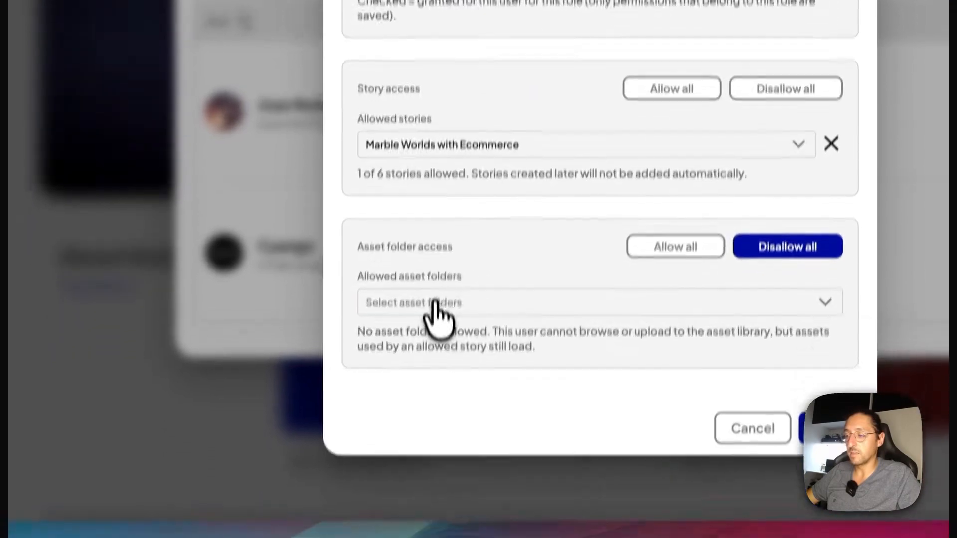
{"action": "left_click", "coordinate": [428, 369]}
{"action": "left_click", "coordinate": [456, 414]}
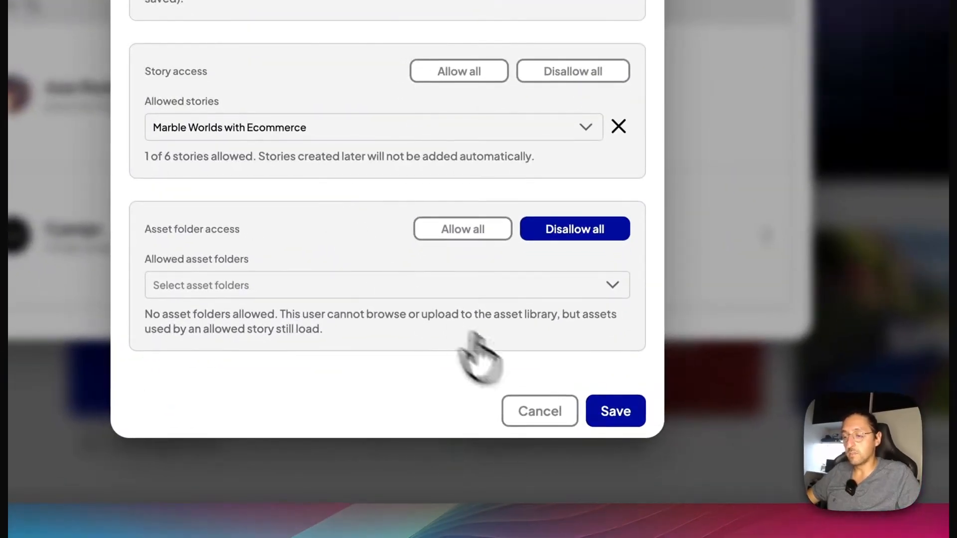
- Save the editor's access changes and review the permissions listed for that user
{"action": "left_click", "coordinate": [626, 420]}
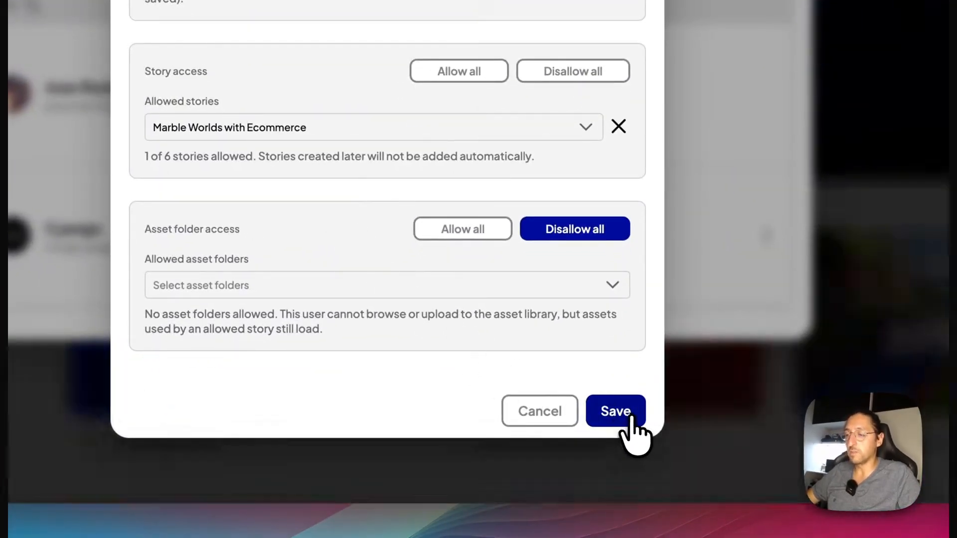
{"action": "scroll", "coordinate": [541, 192], "scroll_direction": "down", "scroll_amount": 2}
{"action": "scroll", "coordinate": [568, 344], "scroll_direction": "down", "scroll_amount": 3}
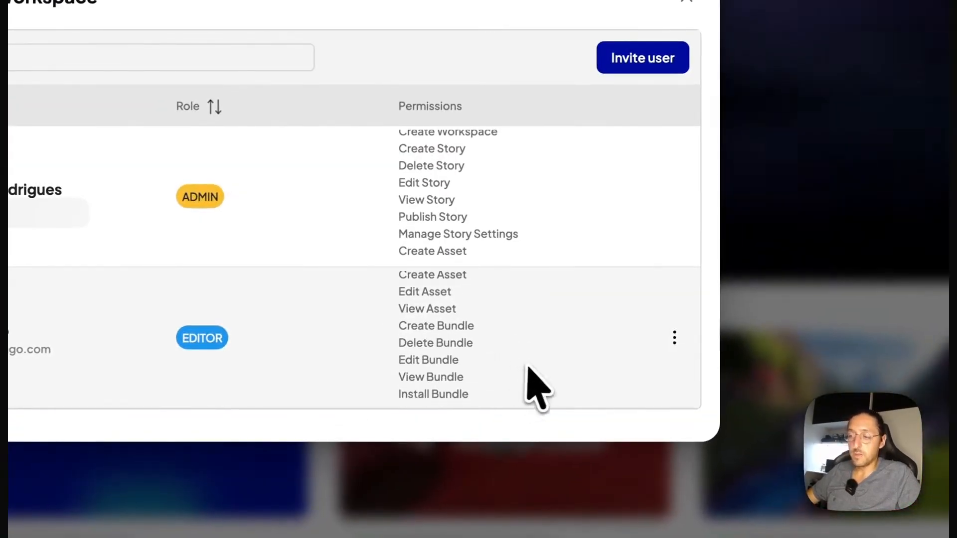